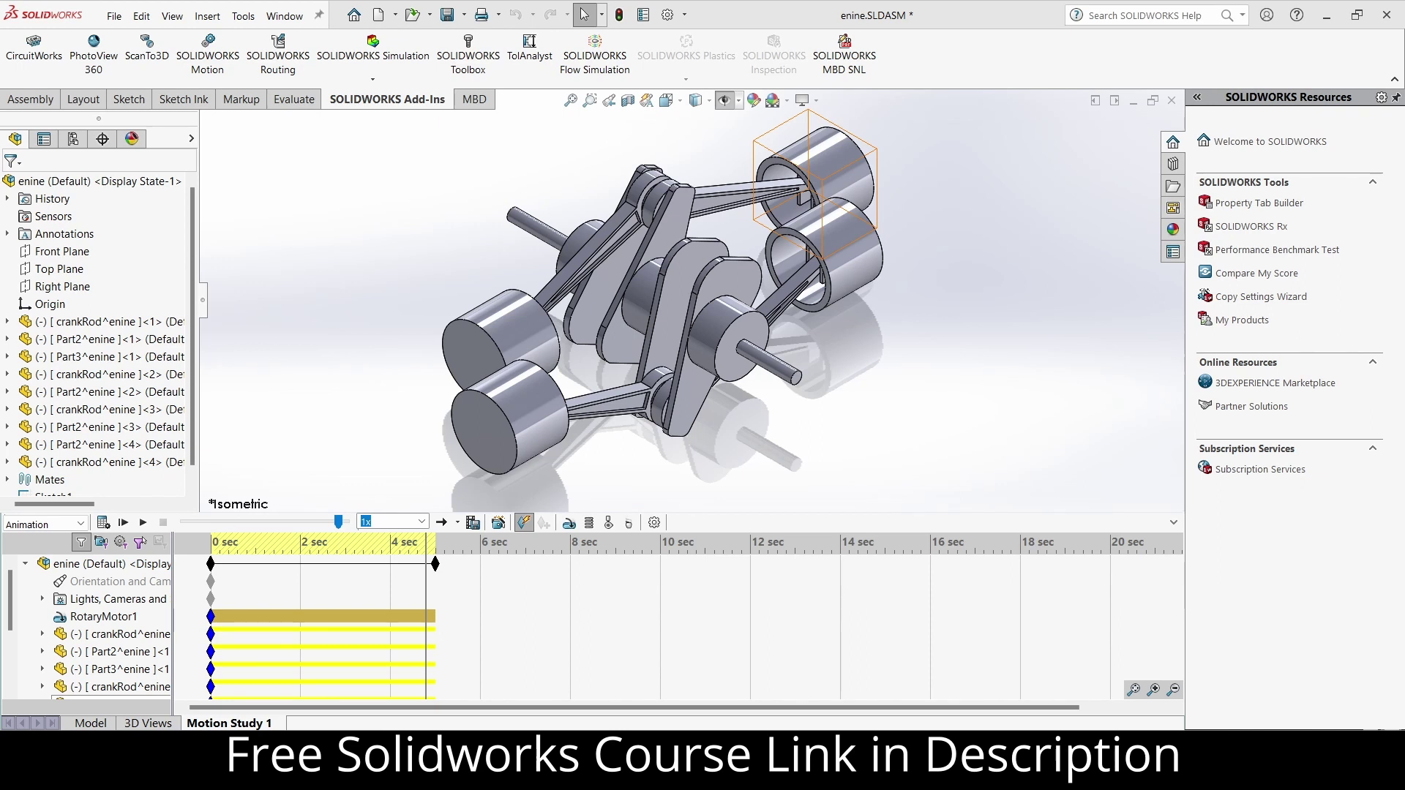
# Clear the selection on the upper-right piston by clicking empty space.
pyautogui.click(296, 299)
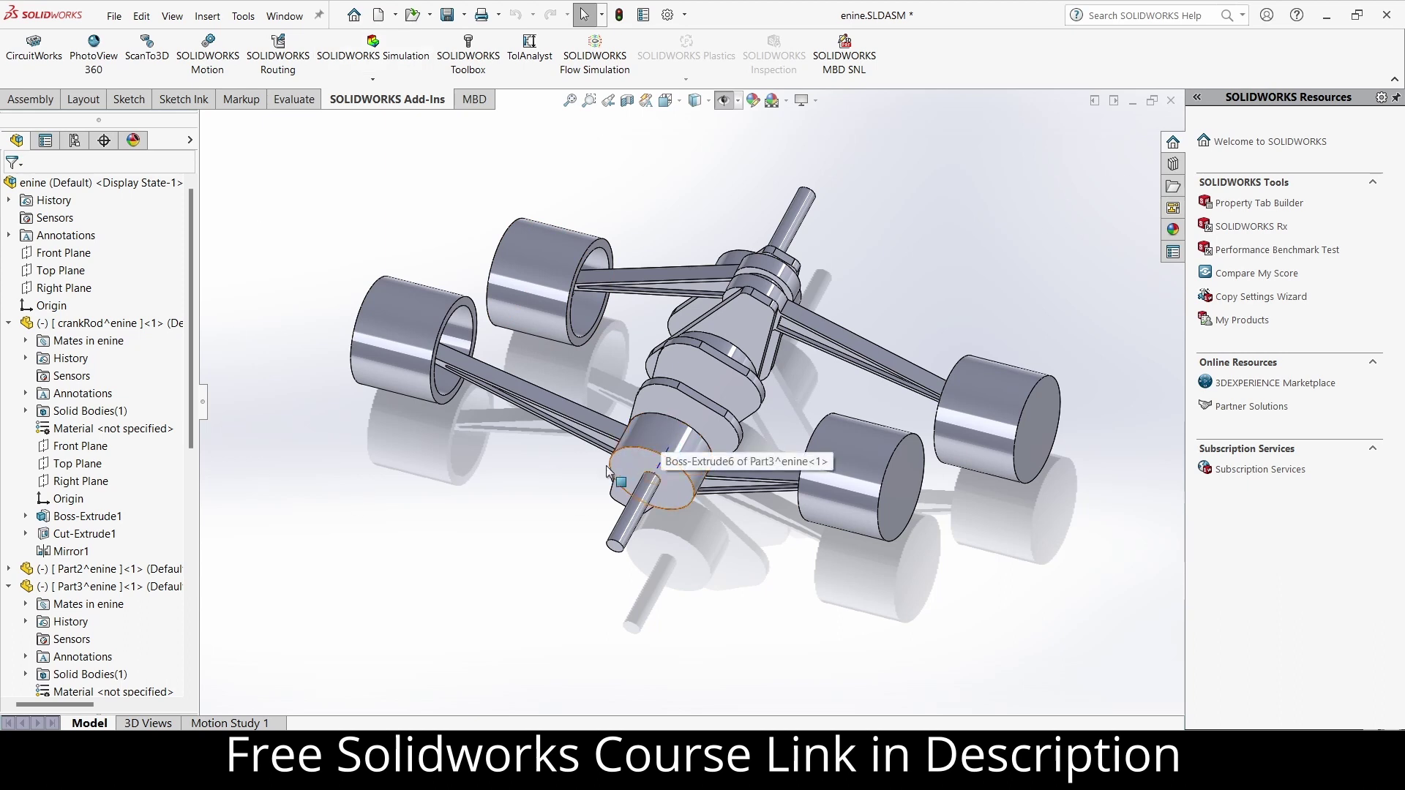
# Show Motion Study 1, rewind the time bar to 0 sec and play the animation.
pyautogui.click(222, 723)
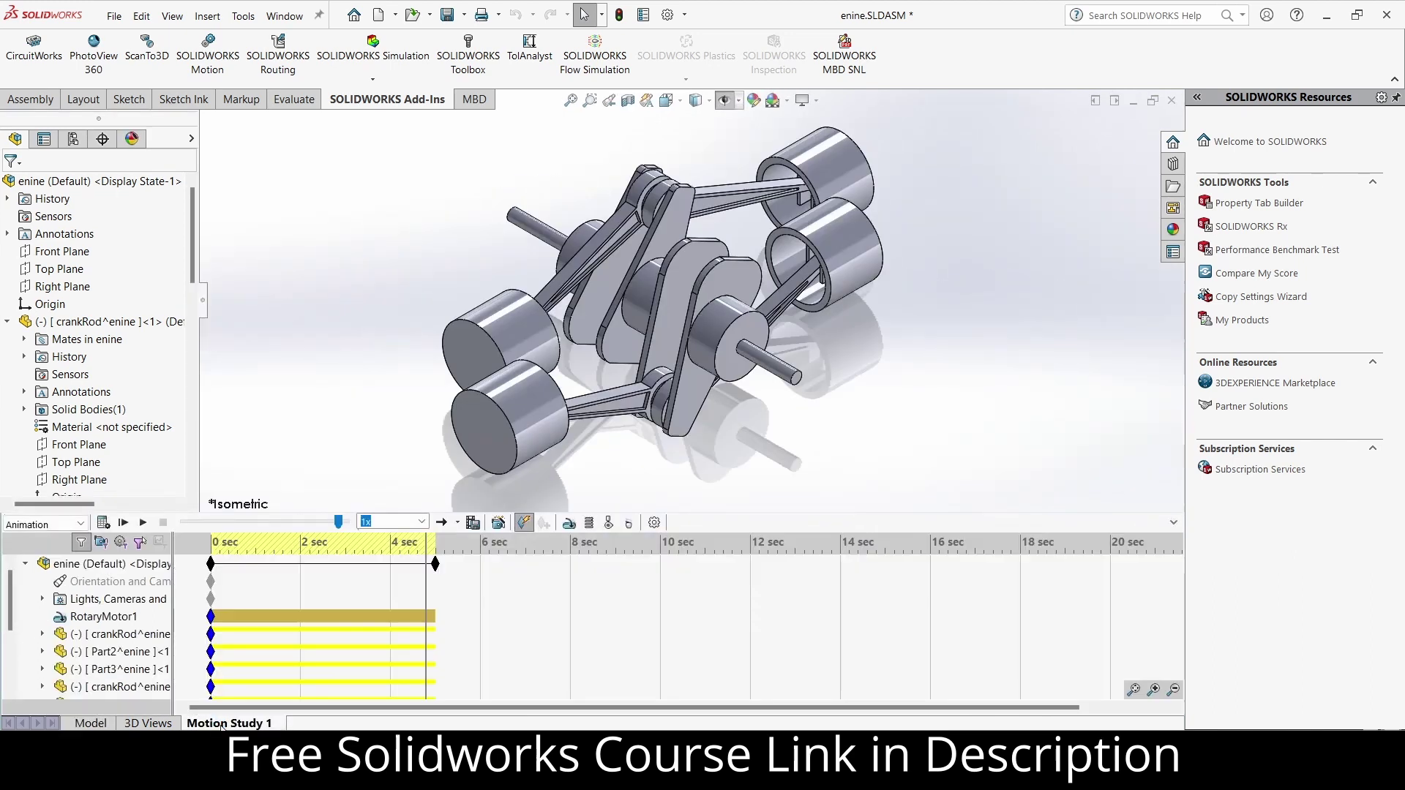
pyautogui.moveTo(418, 540); pyautogui.dragTo(192, 549)
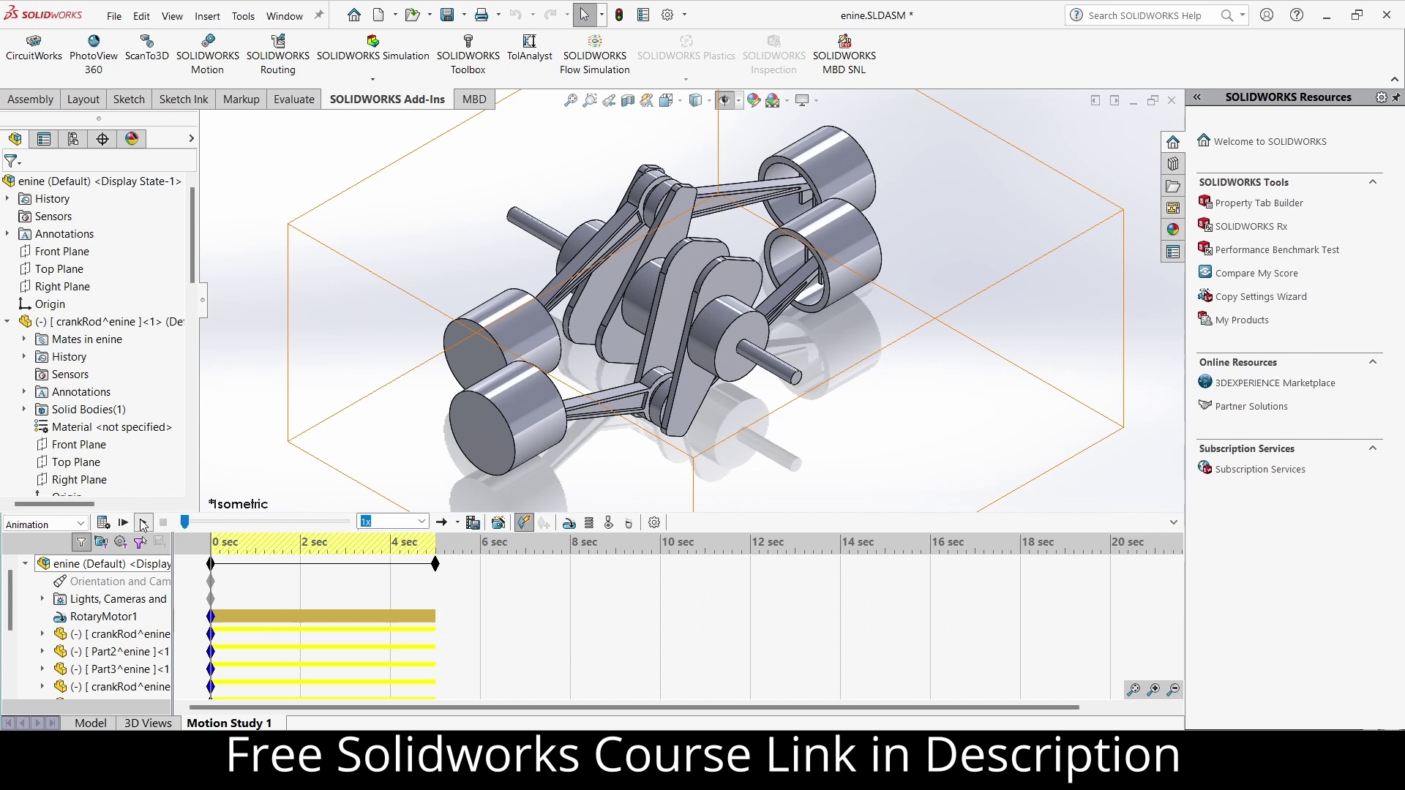
pyautogui.click(142, 523)
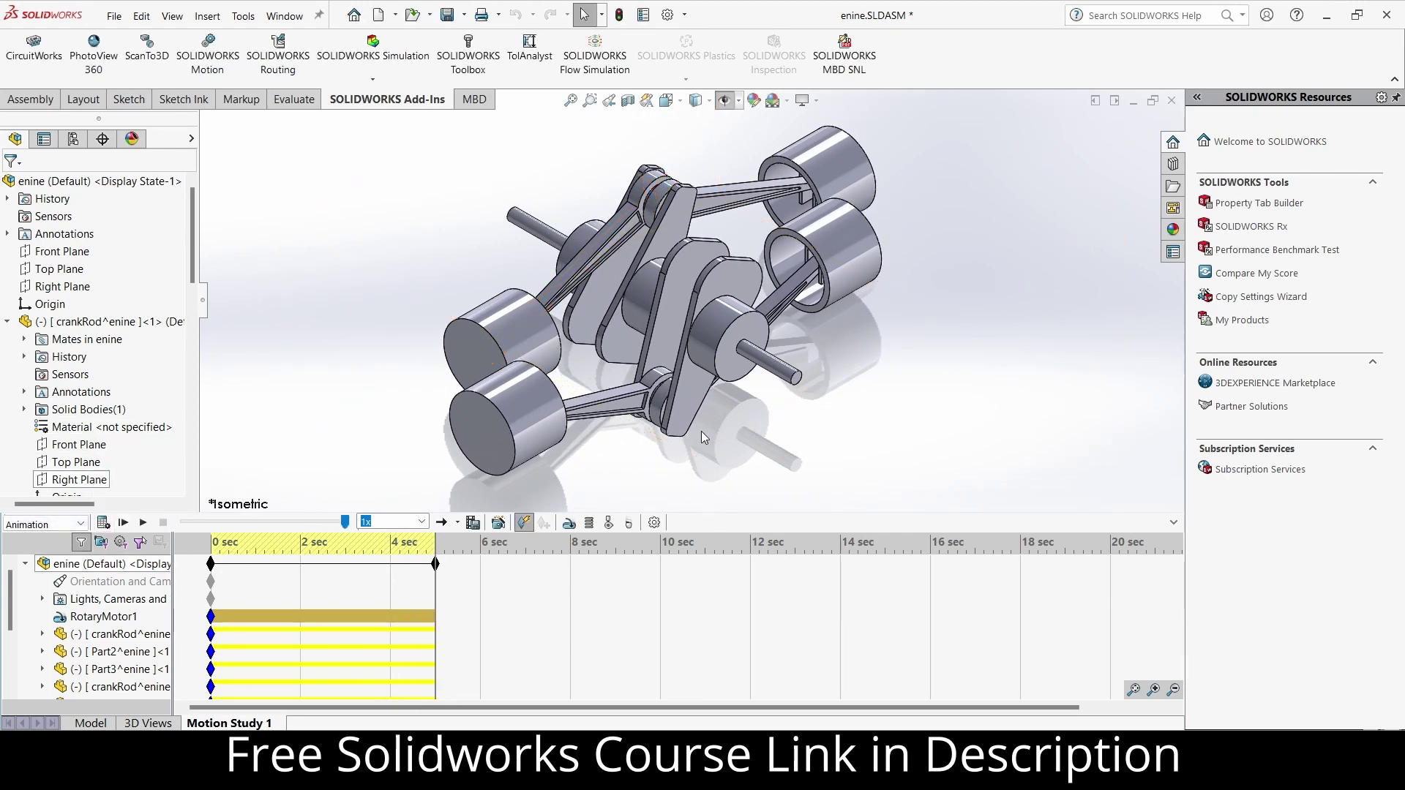
# Open Save Animation, pick the Video folder and MP4 format for enine.mp4, and move the dialog aside.
pyautogui.click(473, 524)
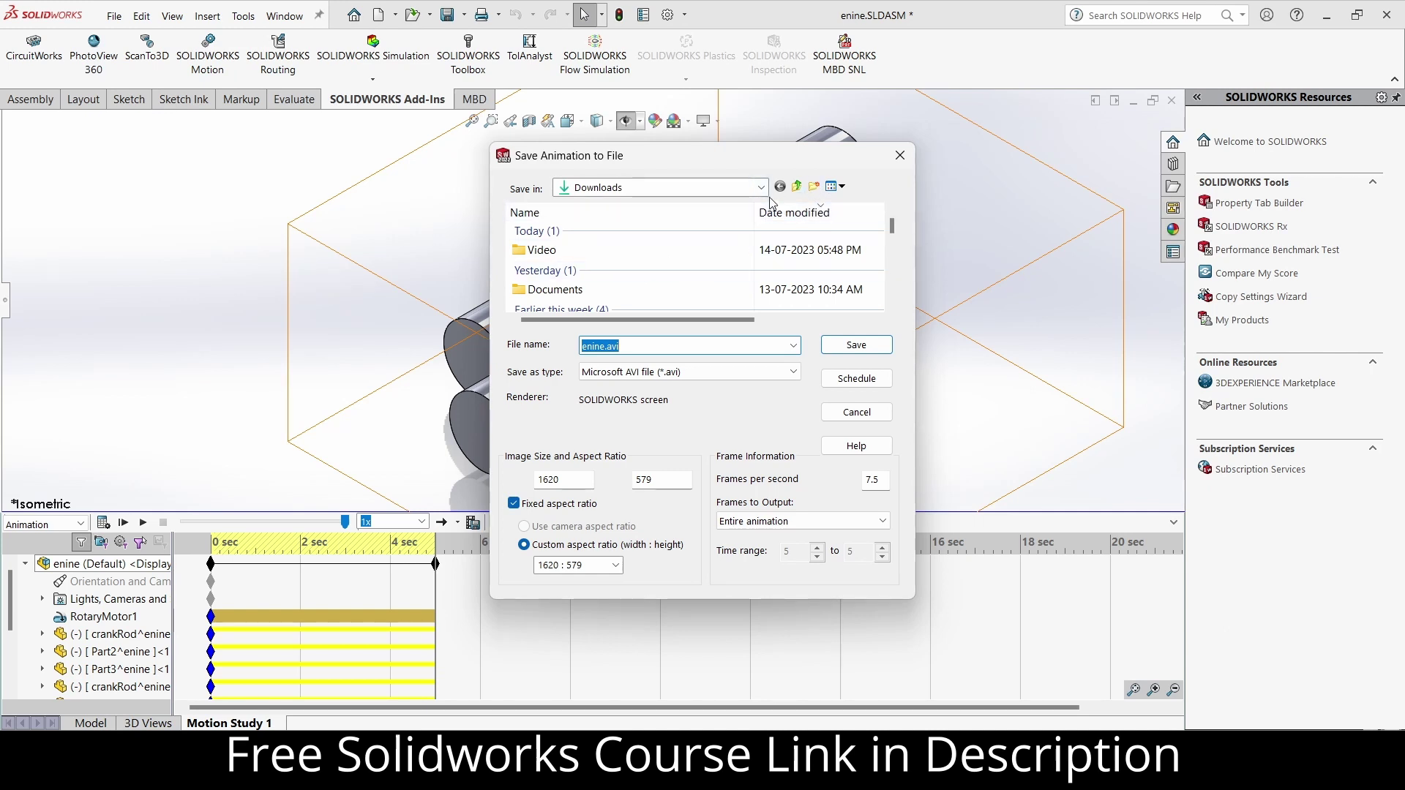
pyautogui.doubleClick(634, 255)
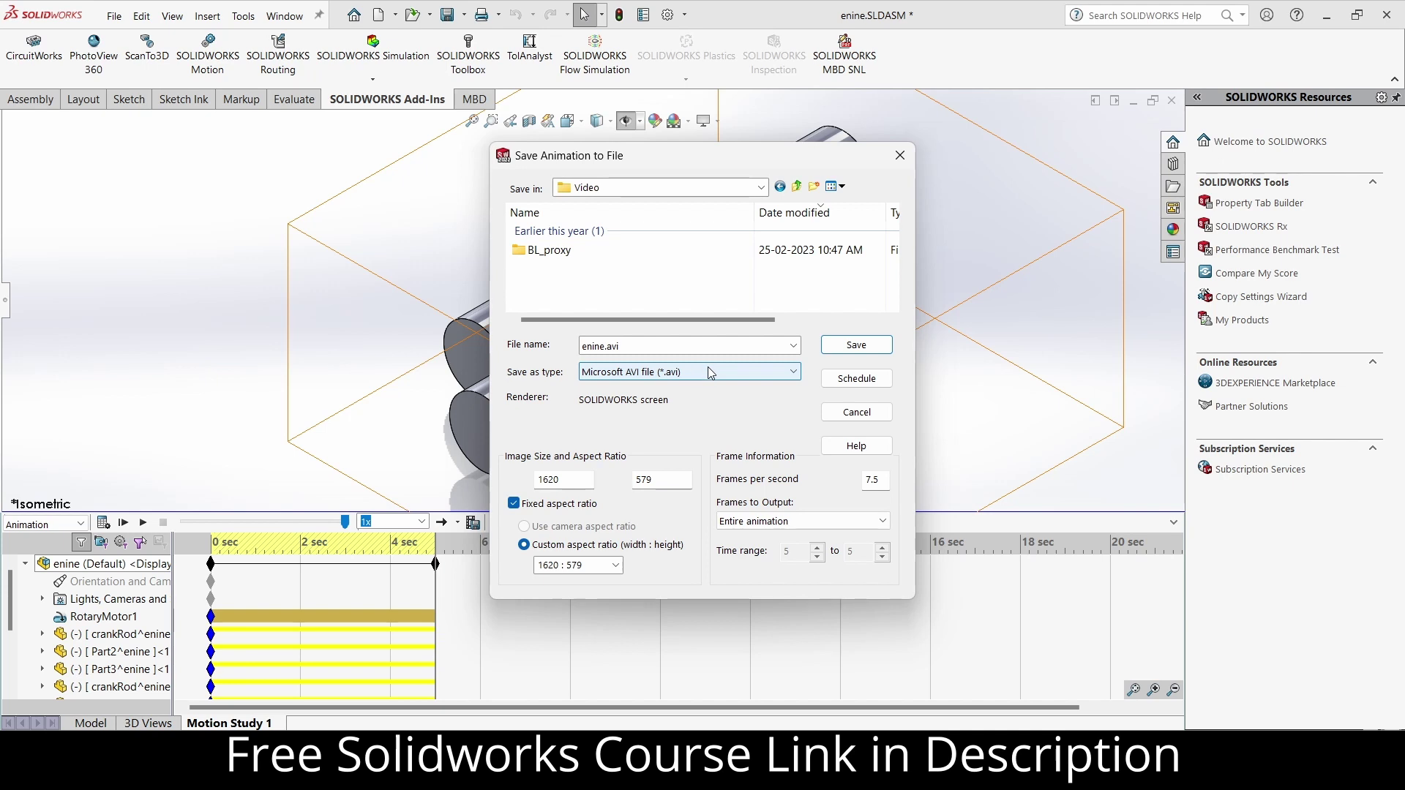
pyautogui.click(786, 373)
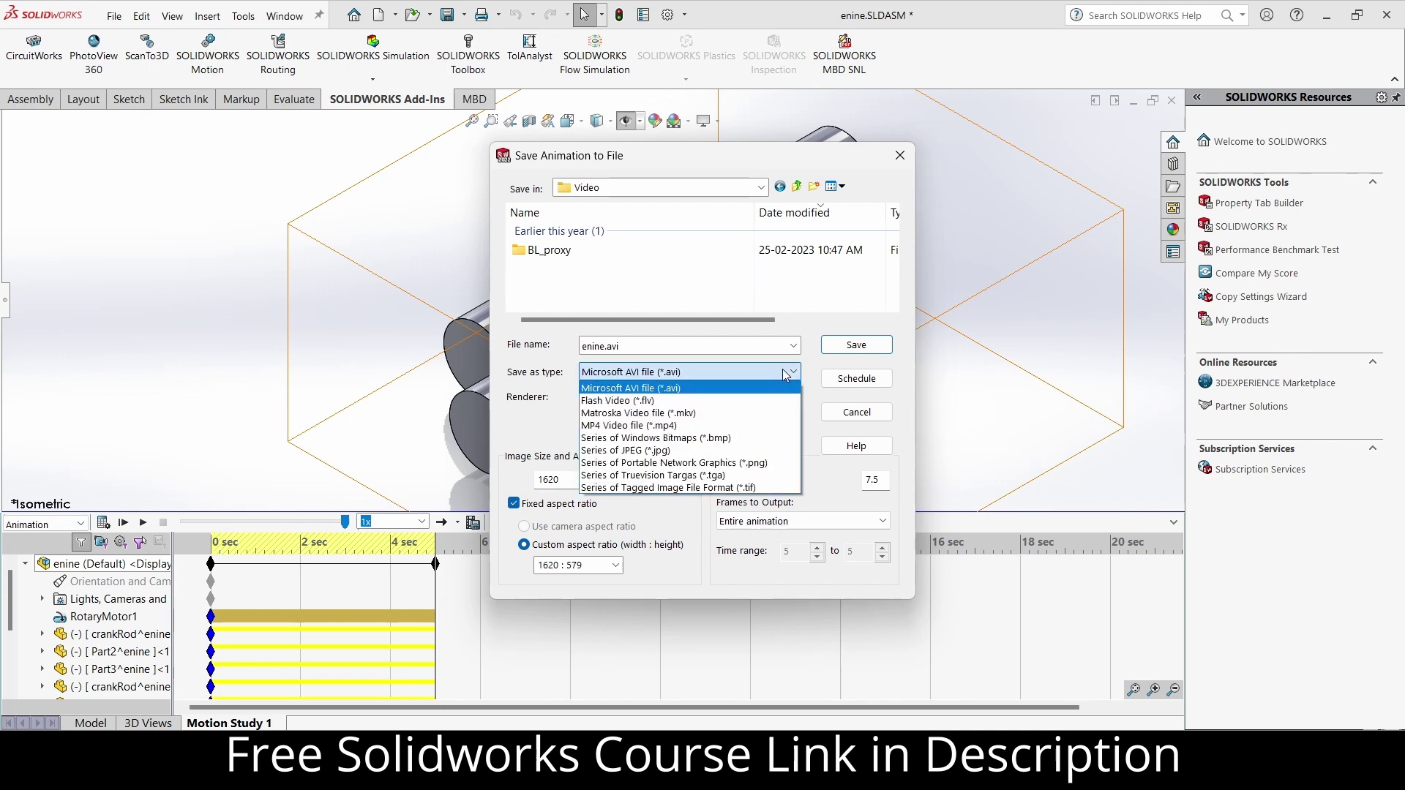
pyautogui.click(774, 425)
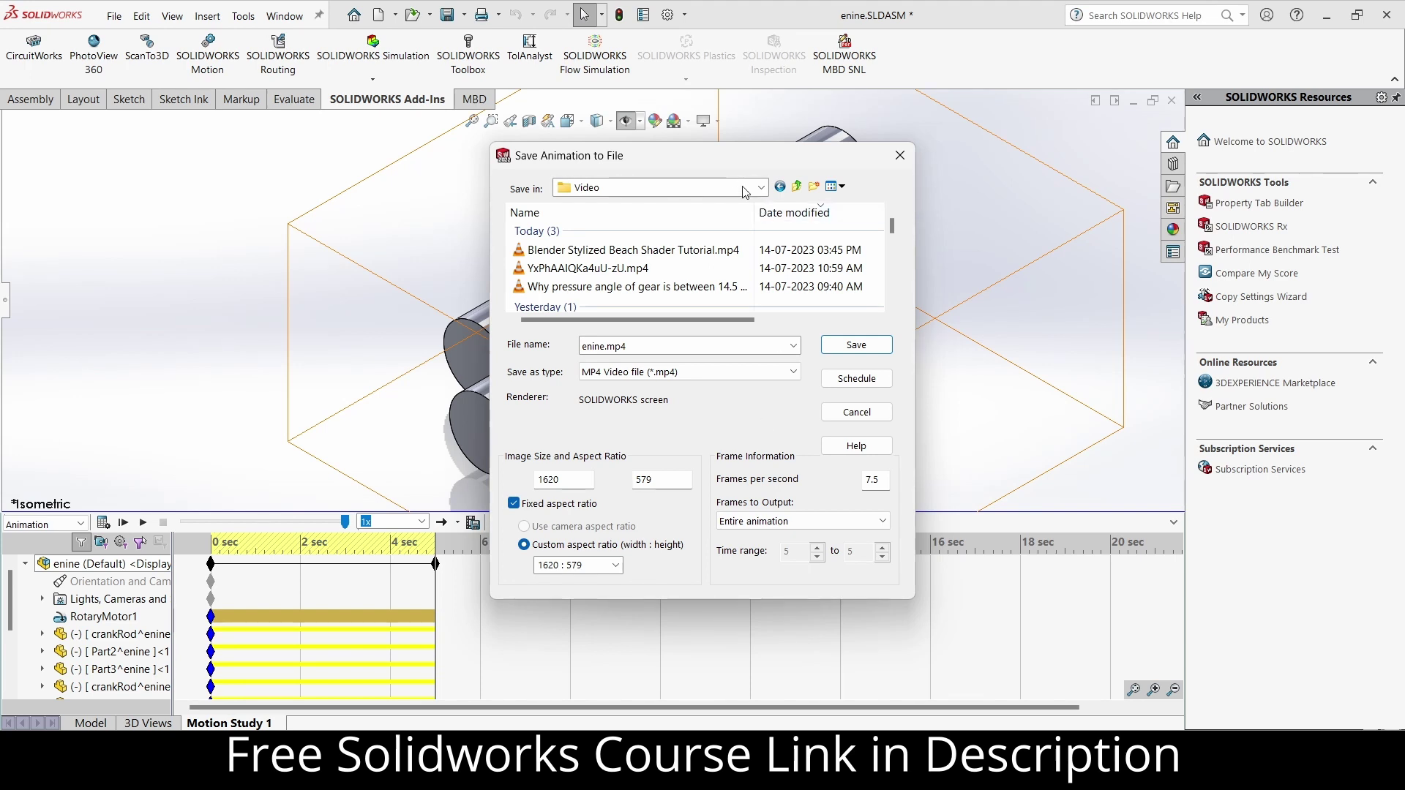
pyautogui.moveTo(735, 162); pyautogui.dragTo(1166, 175)
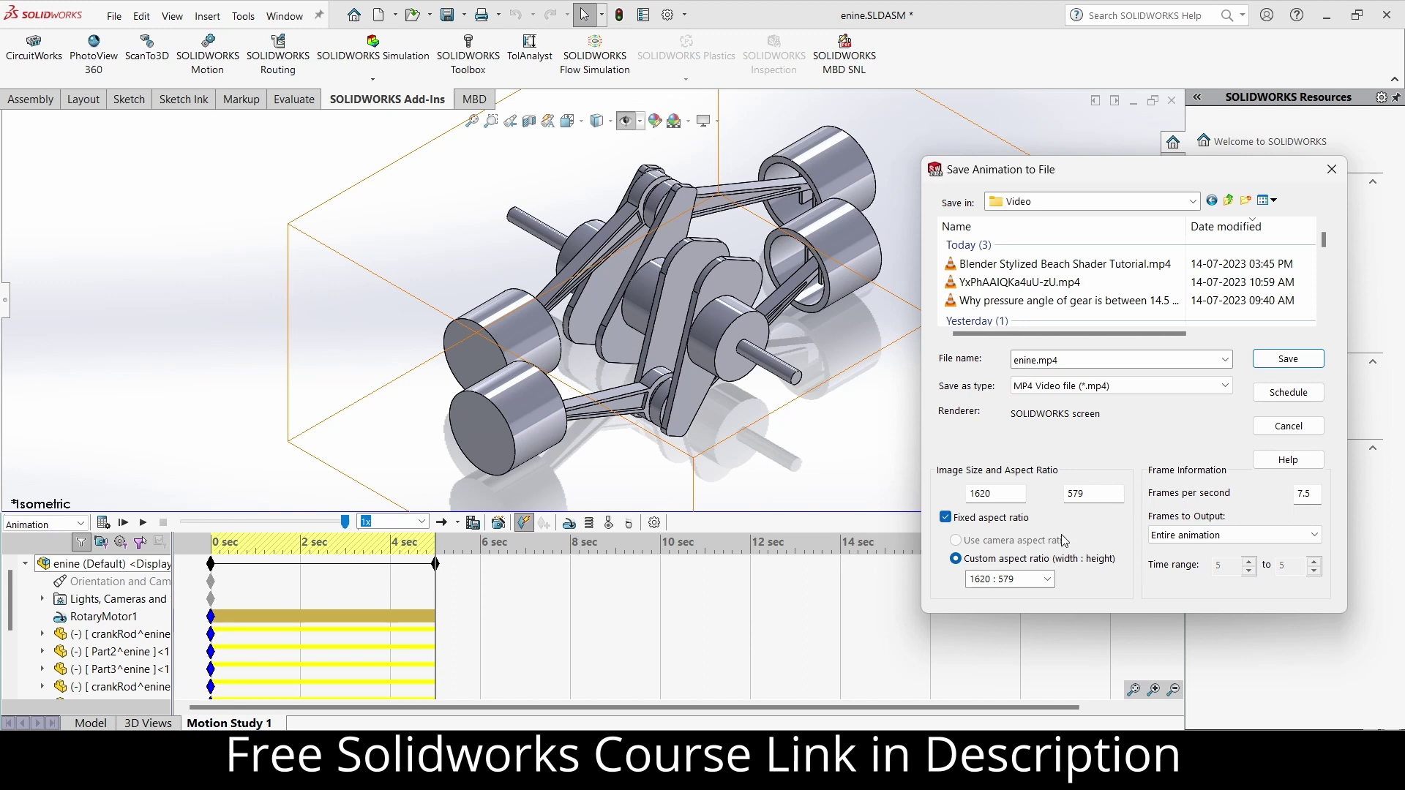
# Turn off Fixed aspect ratio and enter 1920 width and 1080 height.
pyautogui.click(947, 517)
pyautogui.doubleClick(996, 494)
pyautogui.write('192')
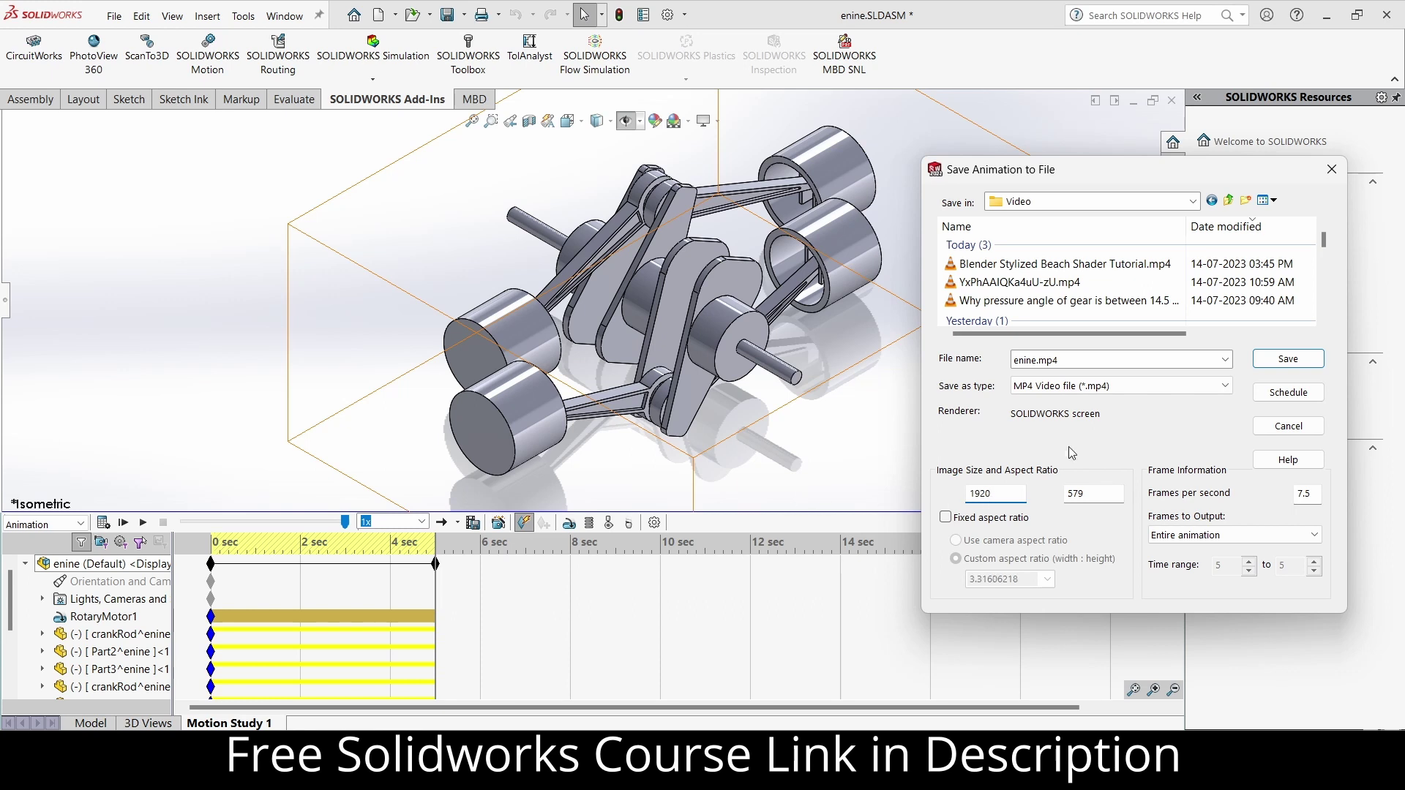
pyautogui.press('Tab')
pyautogui.write('10')
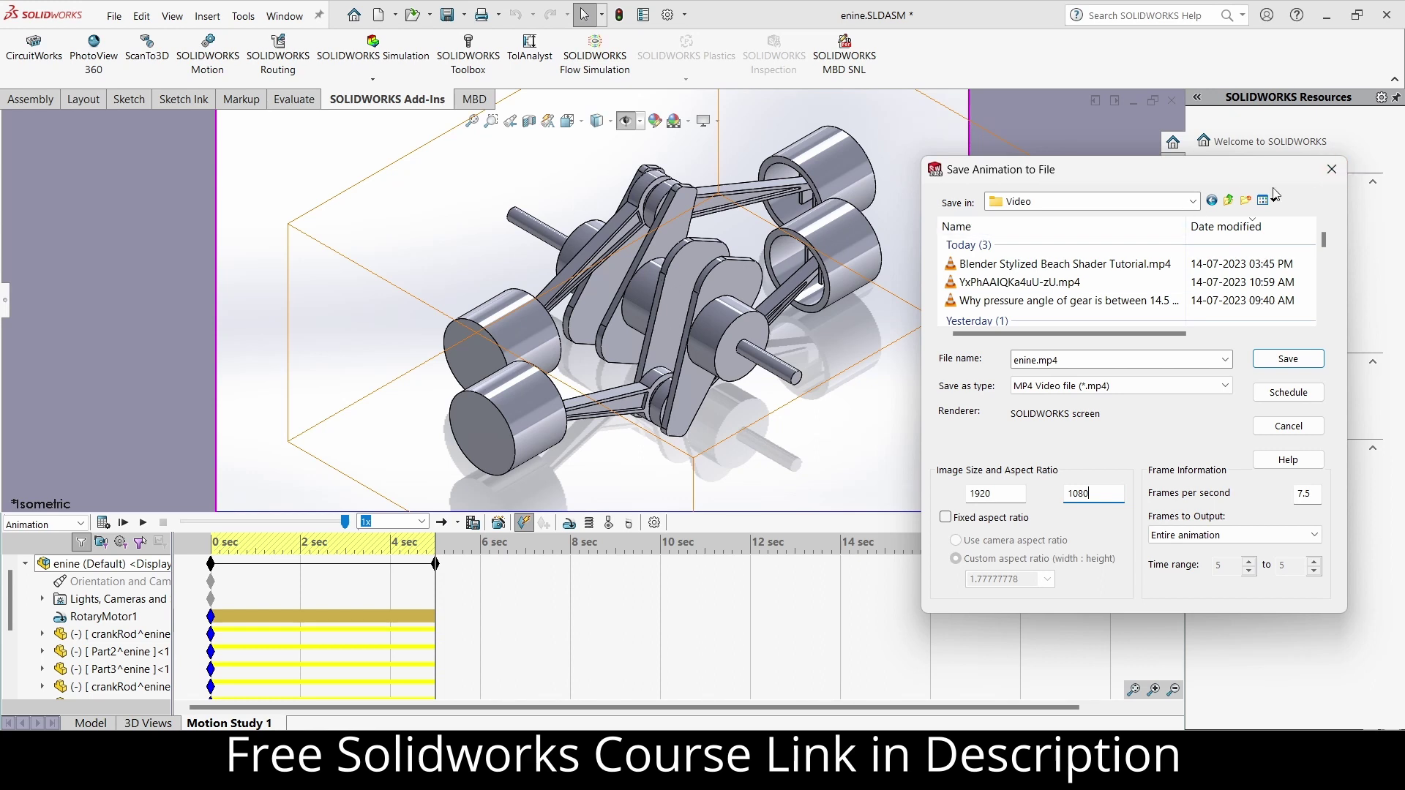
# Discard the export settings, collapse the MotionManager and move the time bar to an earlier crank position.
pyautogui.click(1331, 171)
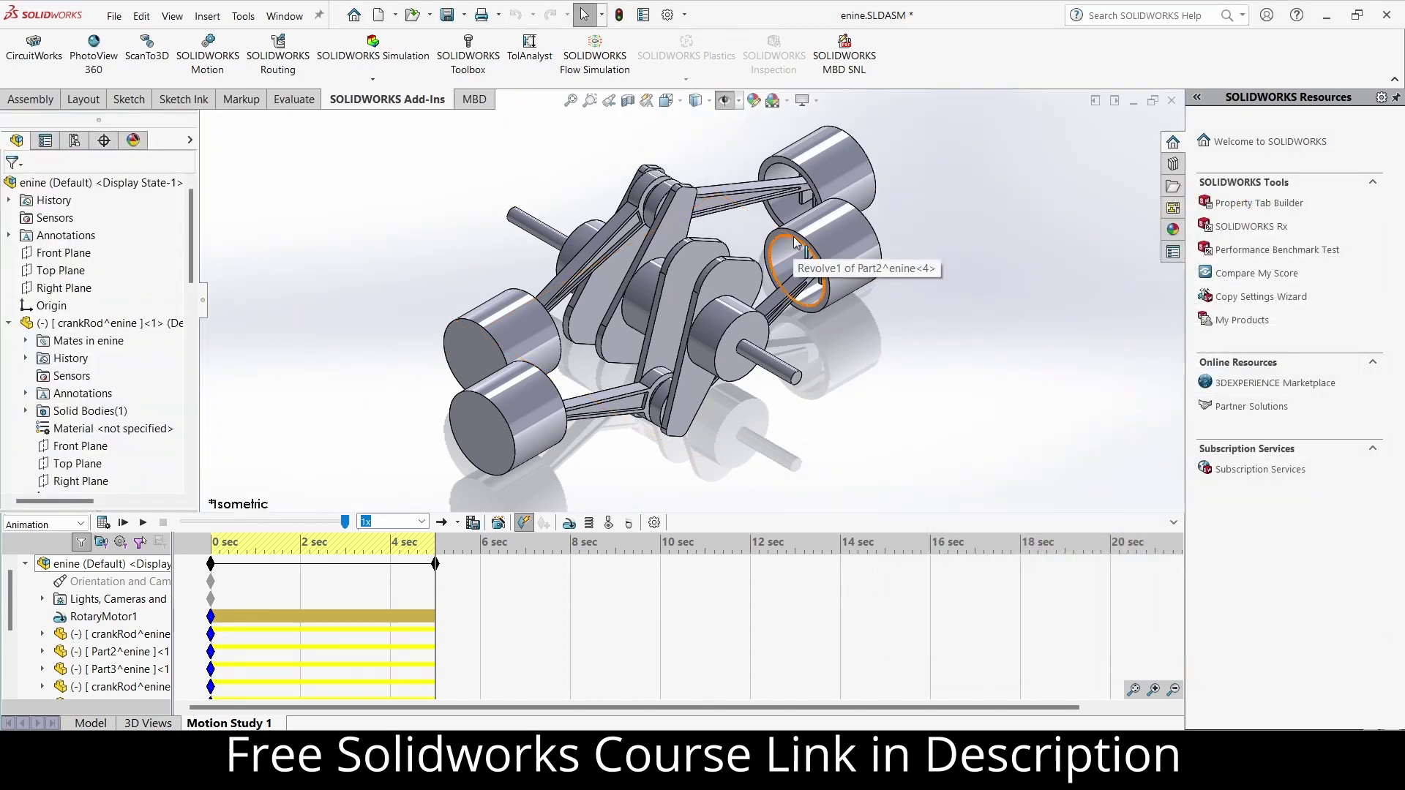
pyautogui.click(1174, 522)
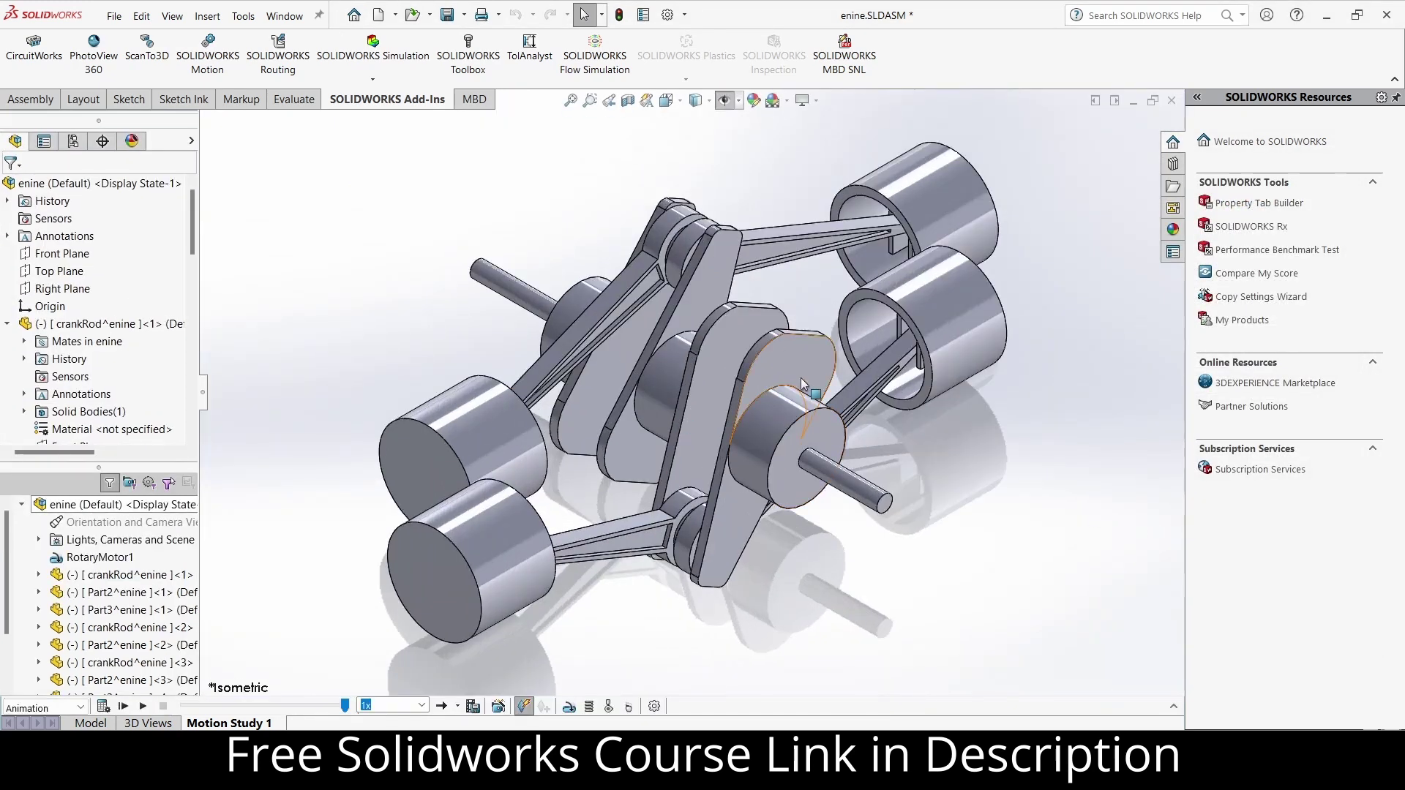
pyautogui.scroll(-2, 817, 352)
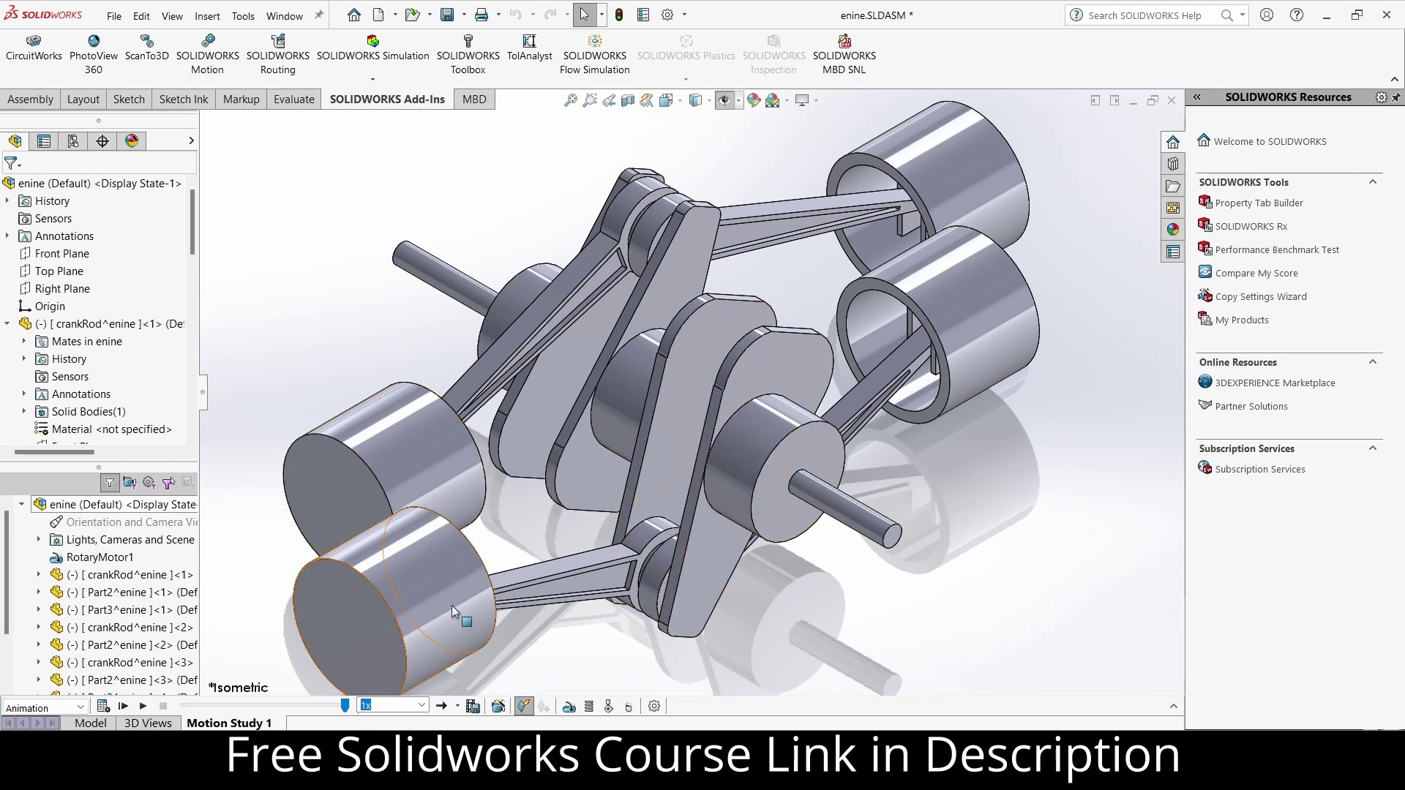
pyautogui.moveTo(344, 705); pyautogui.dragTo(280, 706)
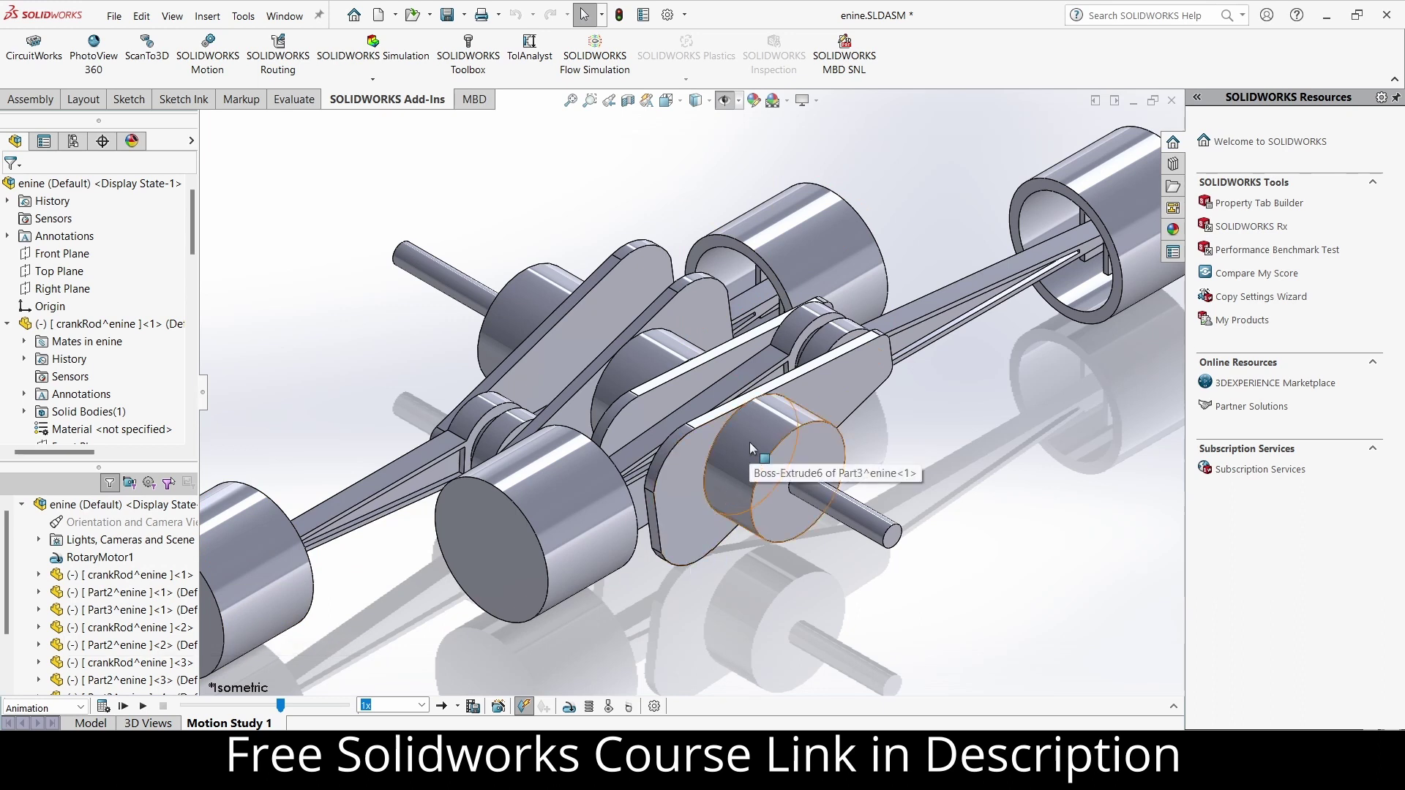
pyautogui.scroll(2, 750, 443)
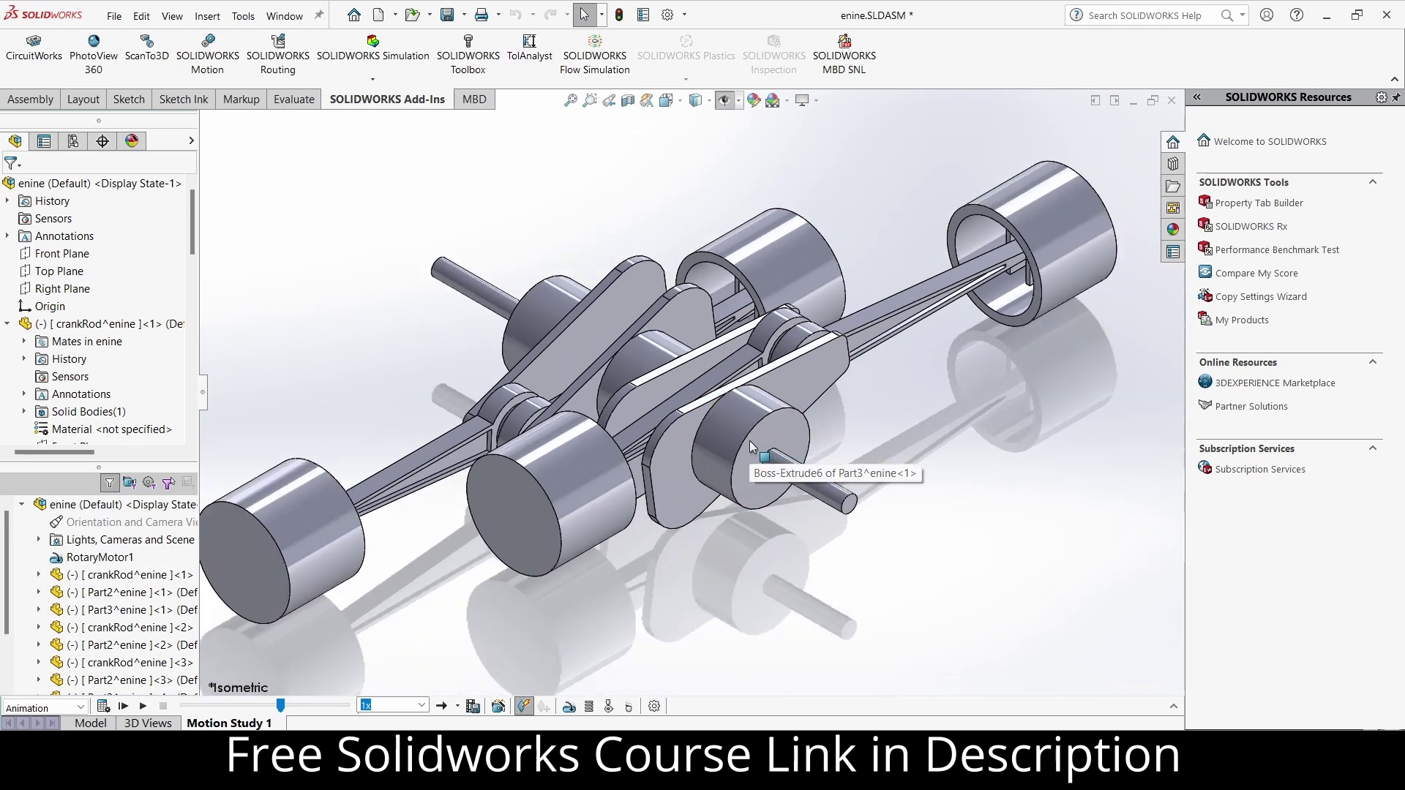
pyautogui.scroll(2, 749, 442)
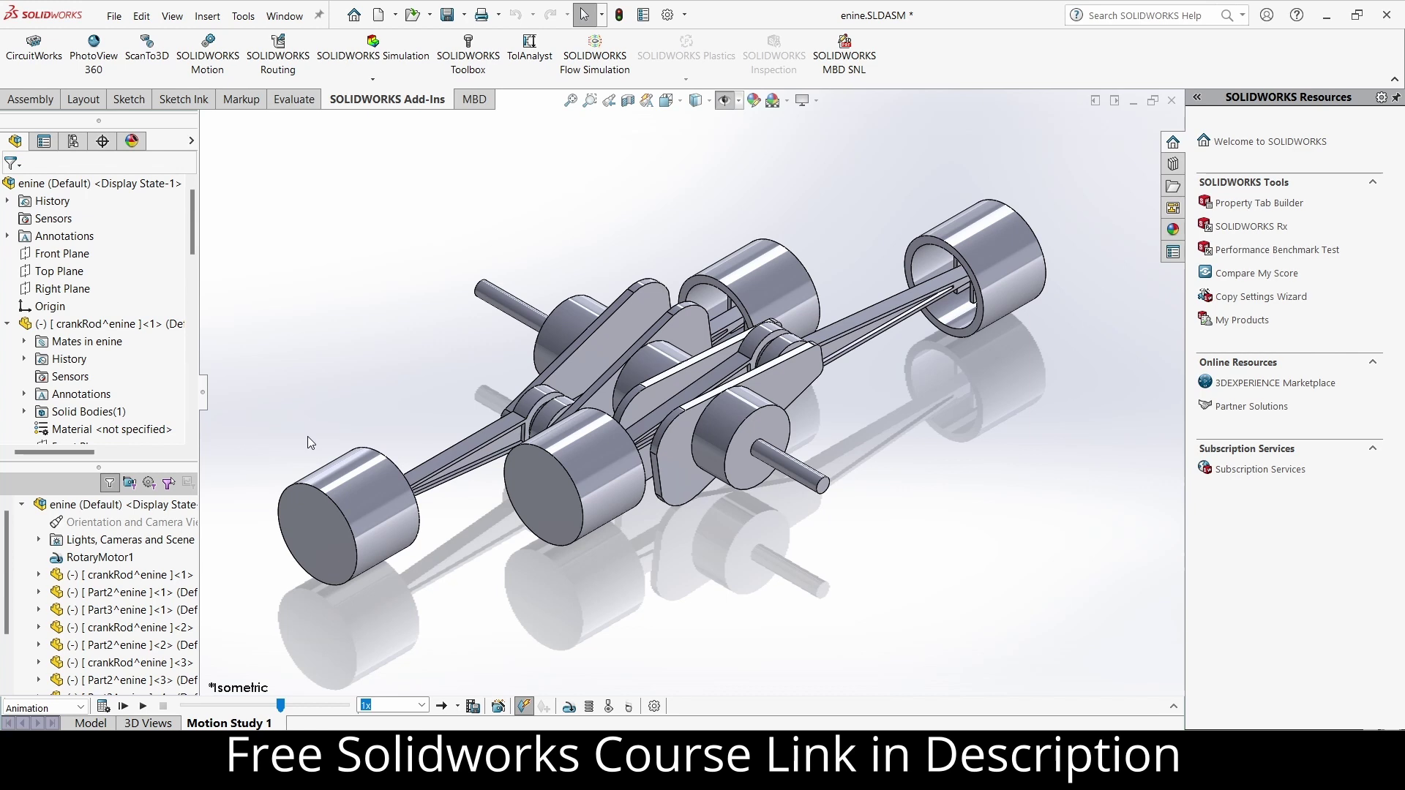
# Reopen Save Animation with the Video folder and MP4 format selected.
pyautogui.click(473, 706)
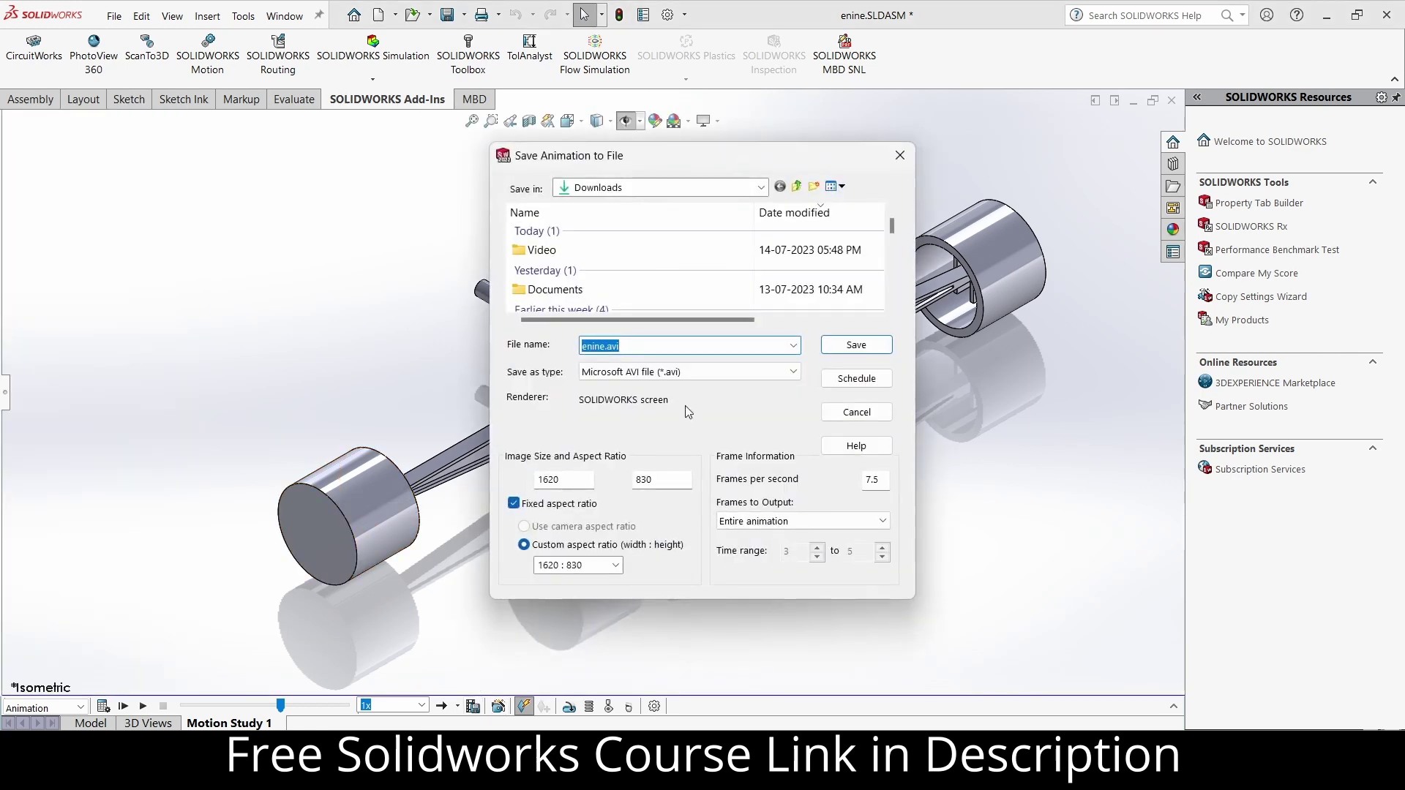
pyautogui.doubleClick(545, 249)
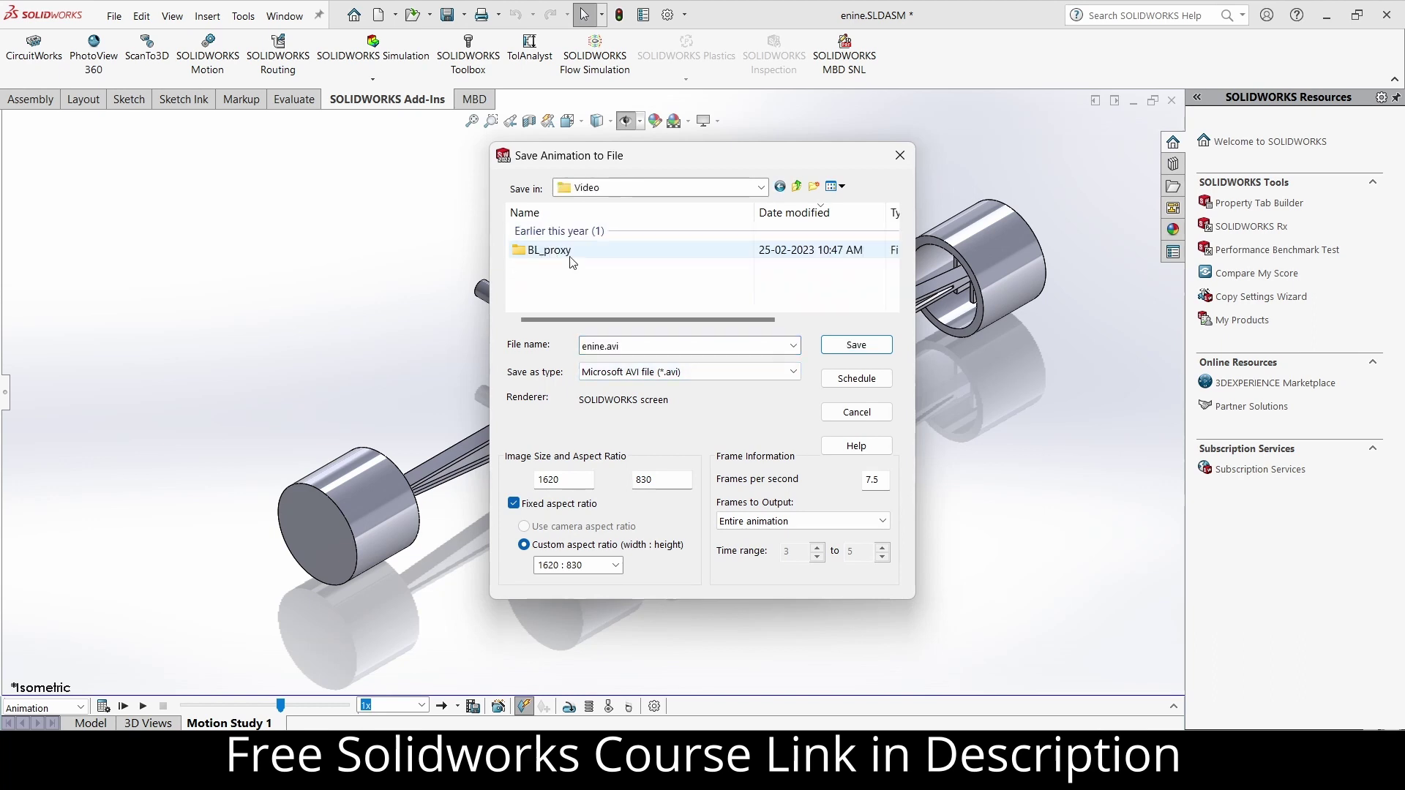
pyautogui.click(779, 376)
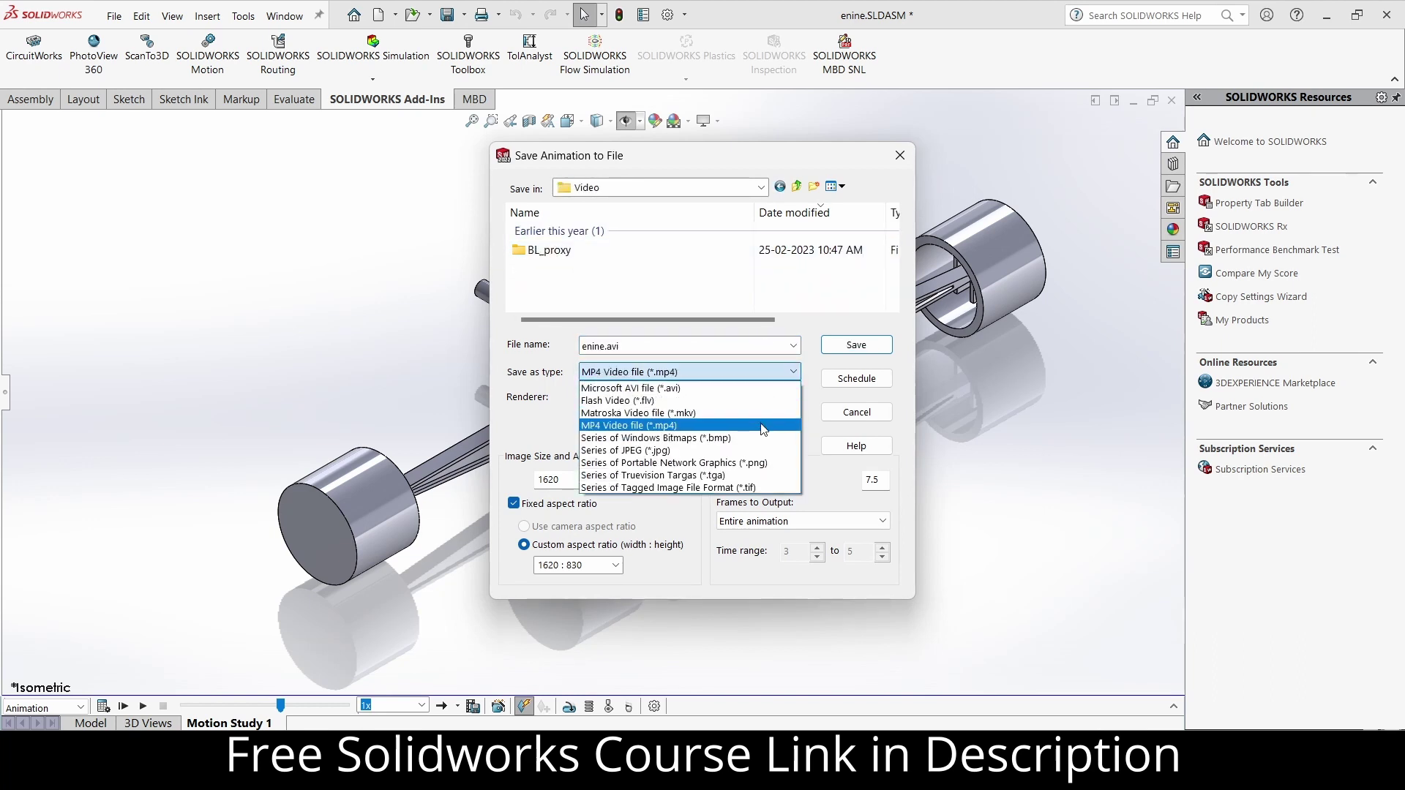
pyautogui.click(765, 426)
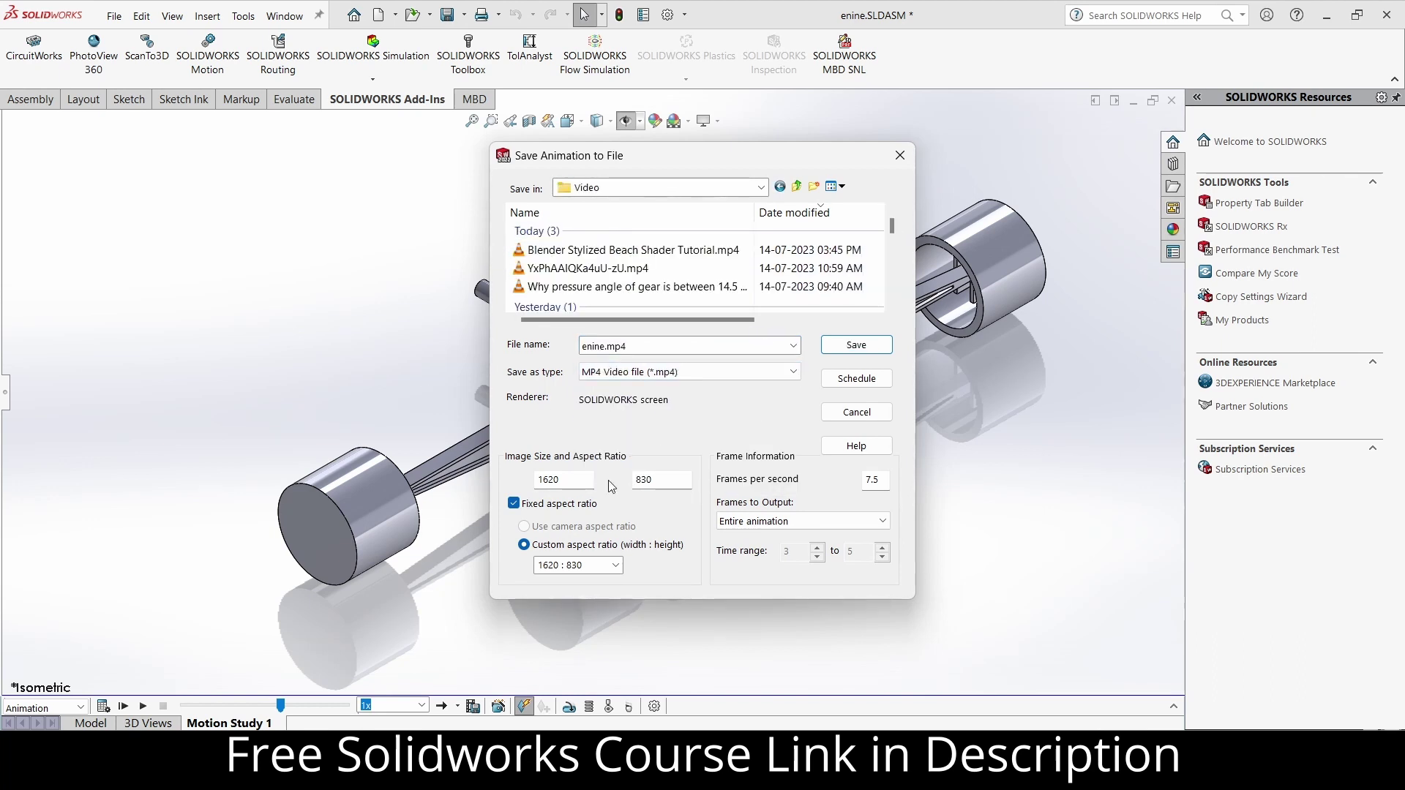
# Unlock the aspect ratio, set 1920 × 1080 size and 30 frames per second.
pyautogui.click(513, 505)
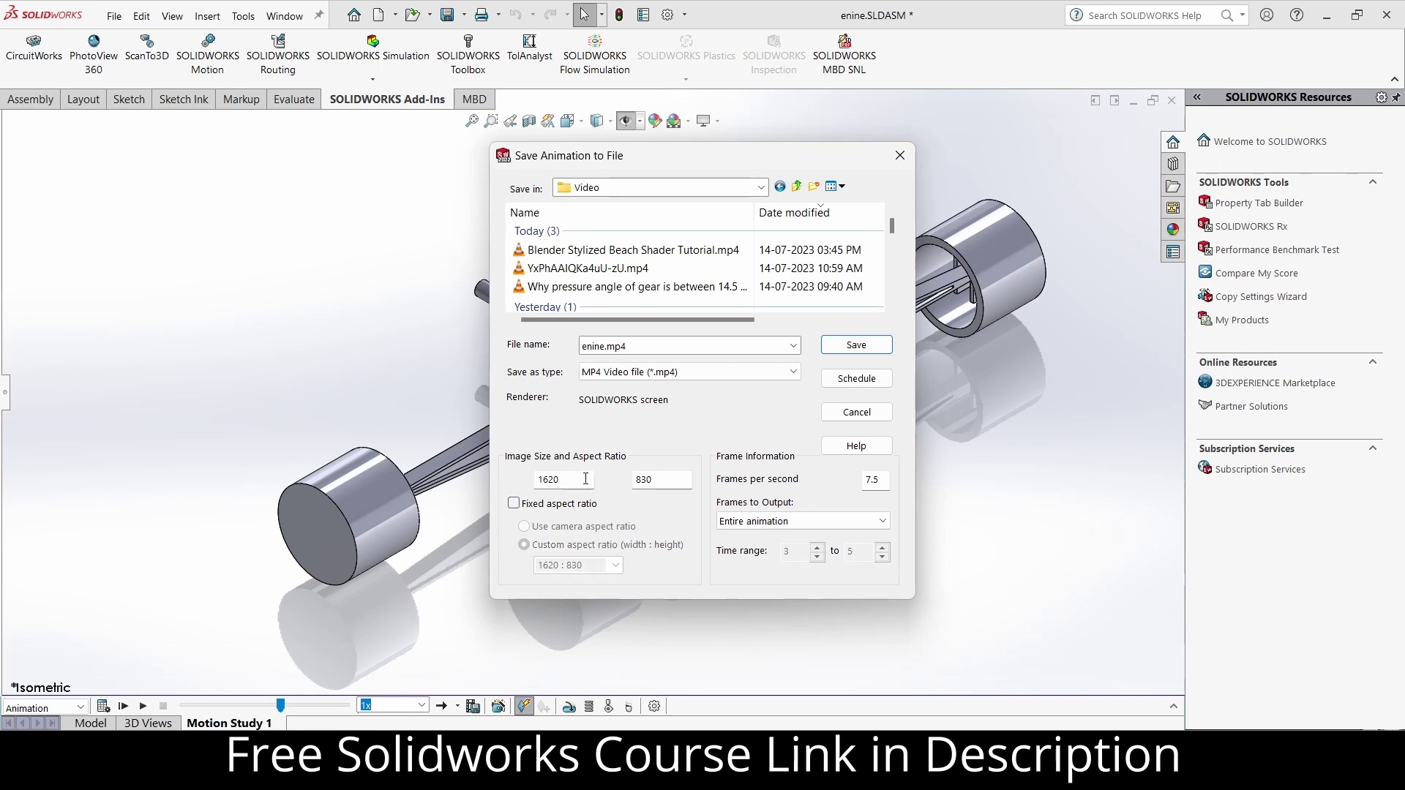
pyautogui.doubleClick(548, 480)
pyautogui.write('1920')
pyautogui.doubleClick(680, 478)
pyautogui.write('1080')
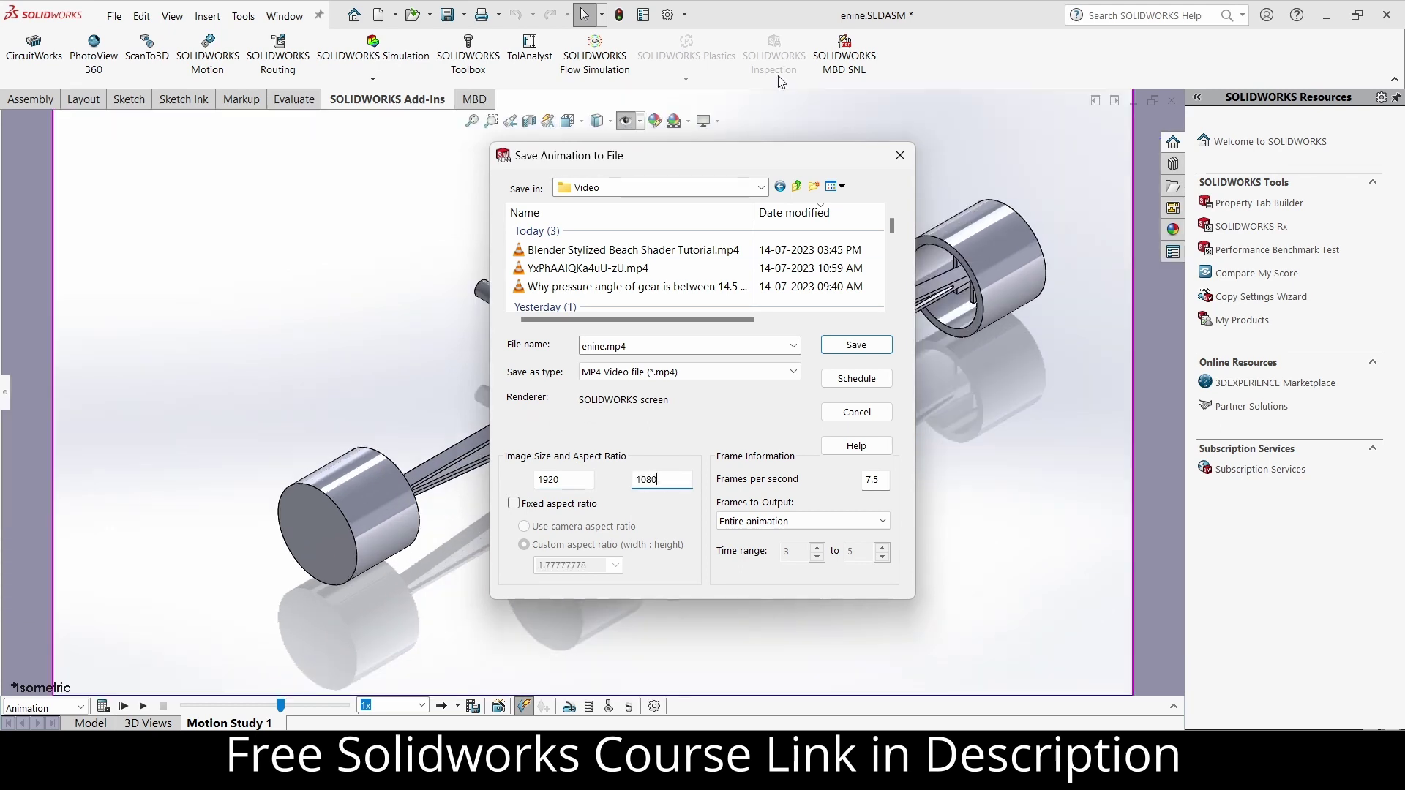
pyautogui.moveTo(728, 149); pyautogui.dragTo(557, 145)
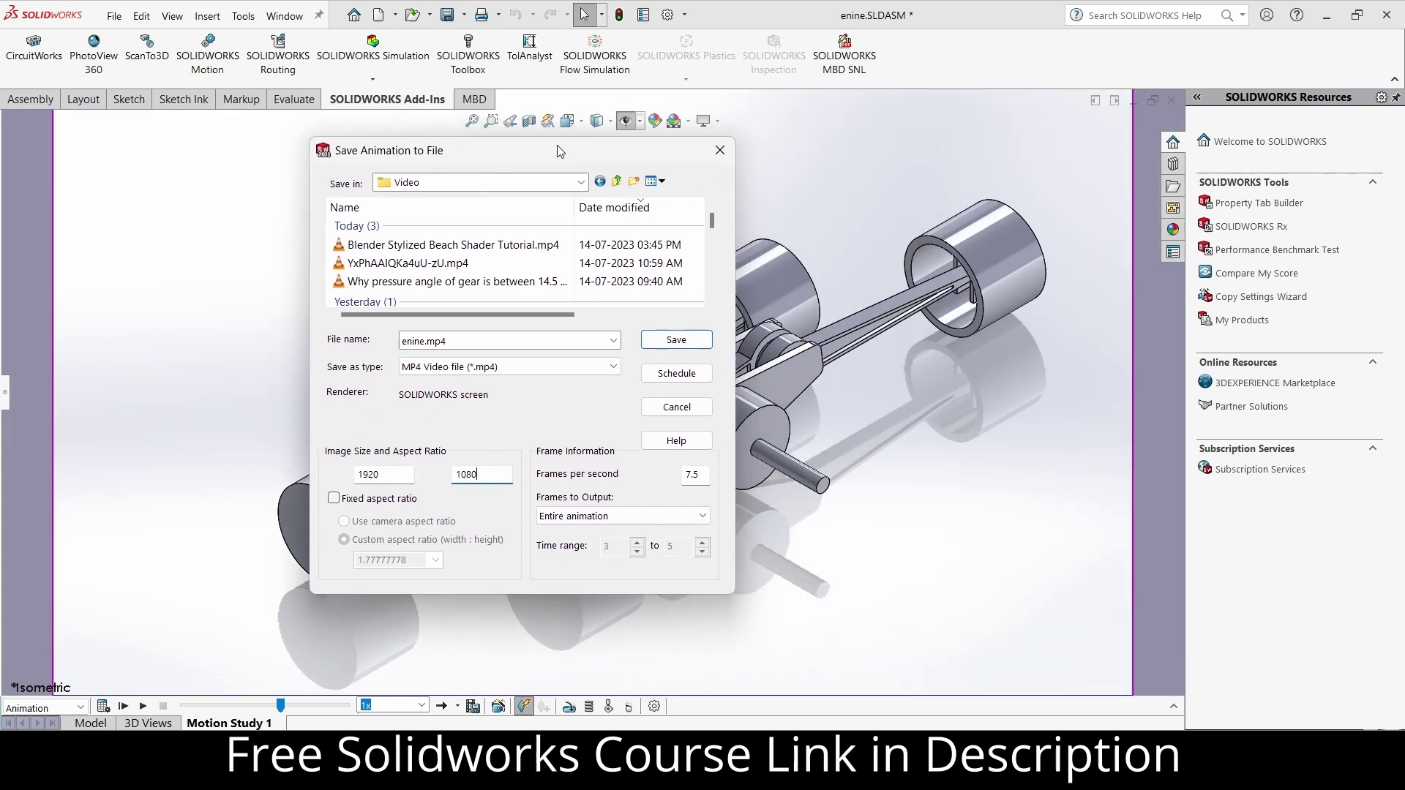
pyautogui.doubleClick(699, 475)
pyautogui.write('30')
# Keep Frames to Output as Entire animation and save, rendering enine.mp4.
pyautogui.click(648, 516)
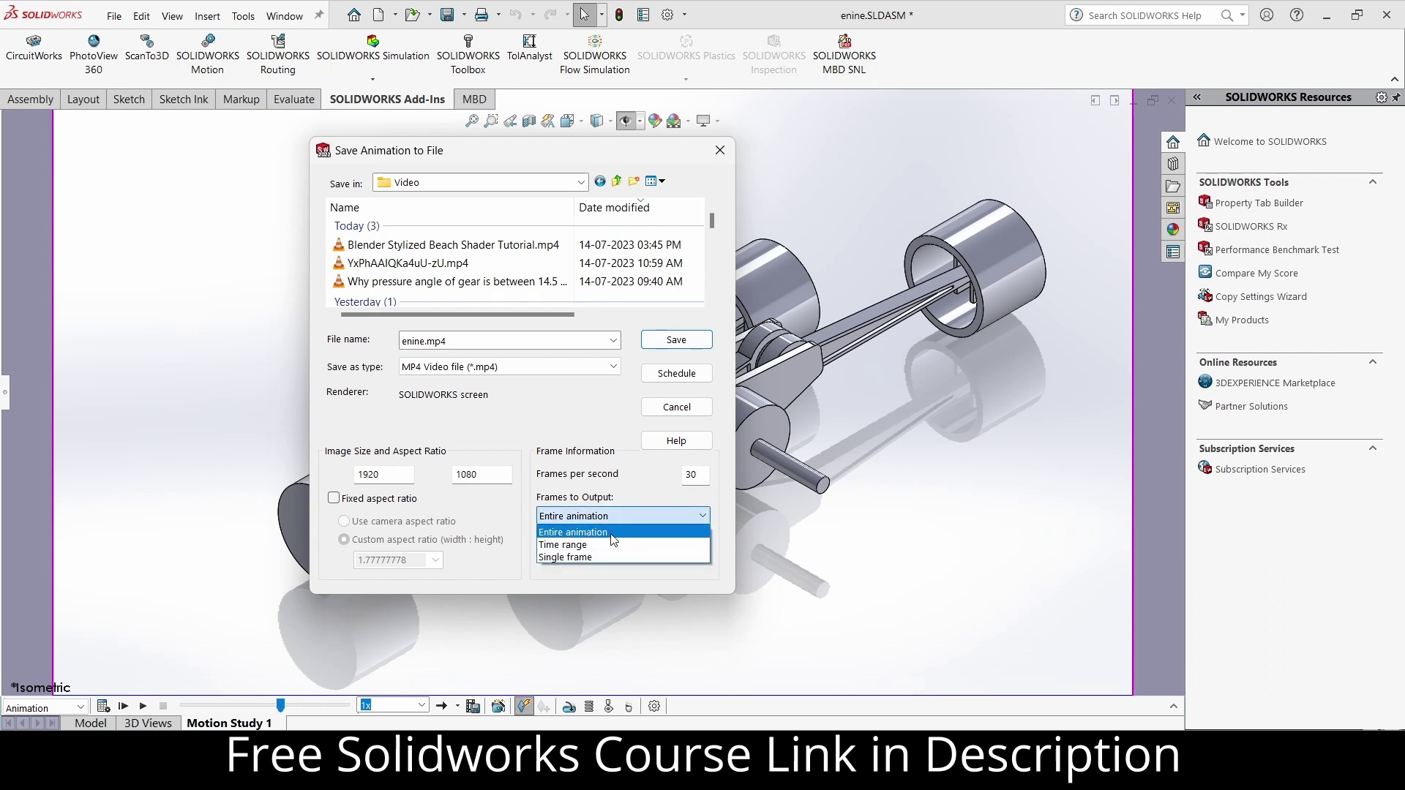
pyautogui.click(614, 533)
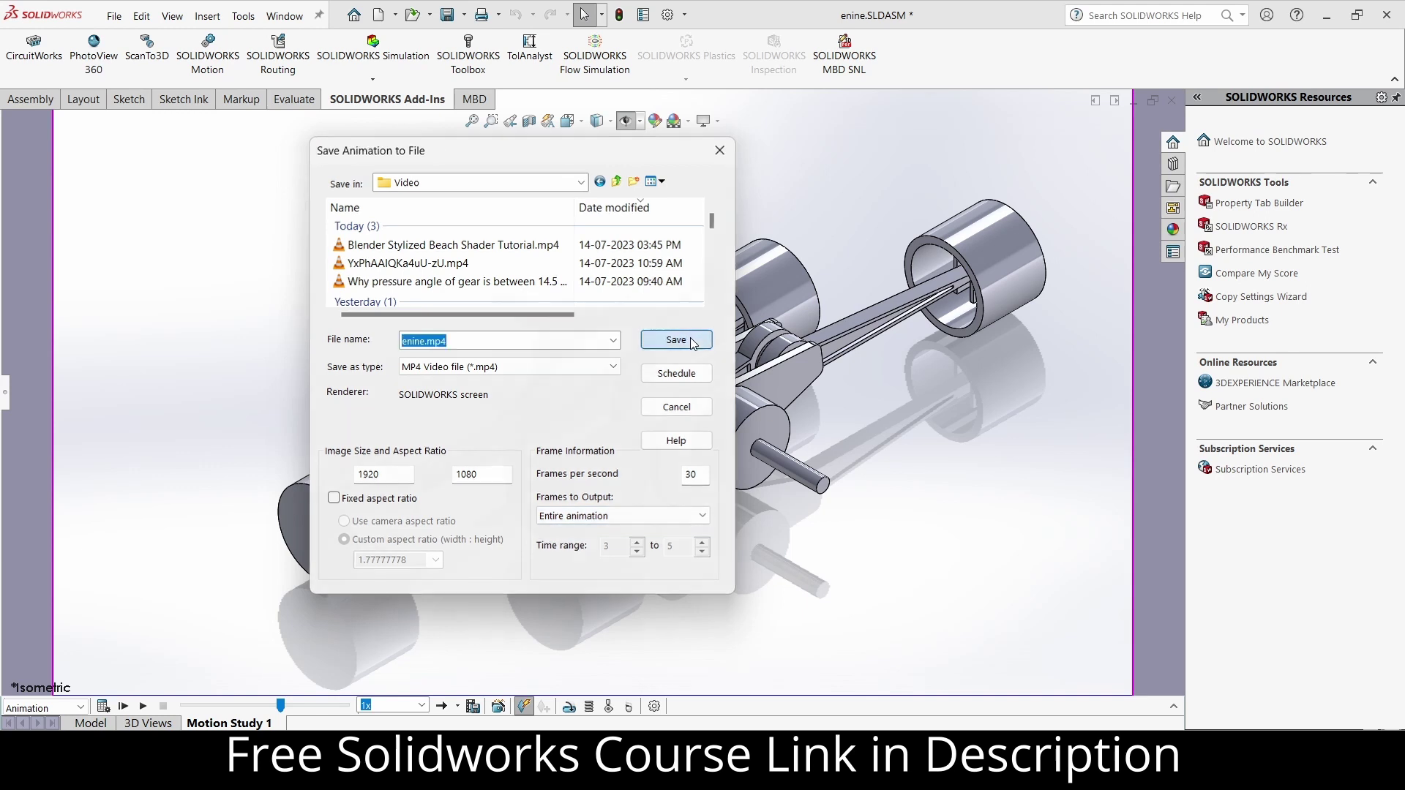
pyautogui.click(693, 343)
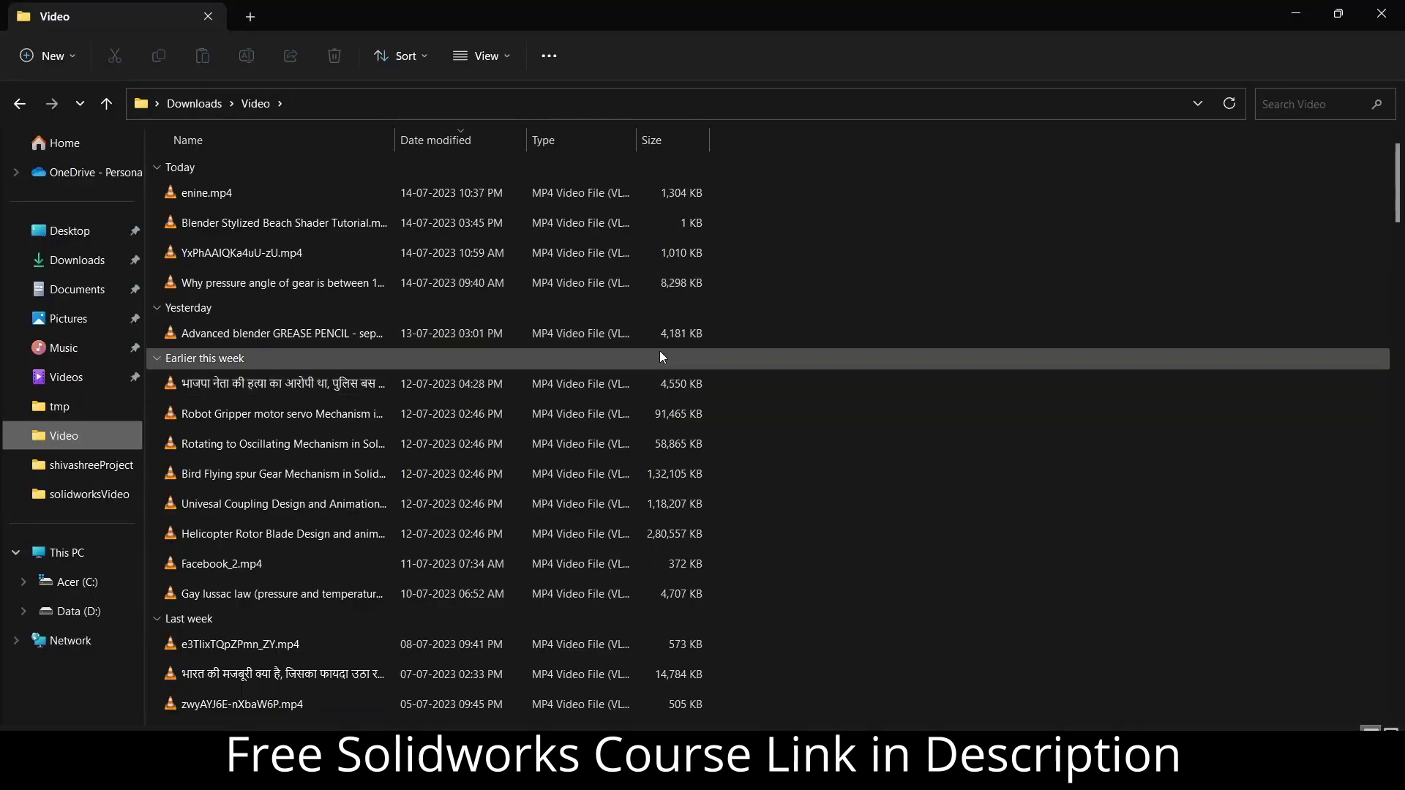
# Open enine.mp4 from Downloads › Video to play it in VLC.
pyautogui.doubleClick(241, 192)
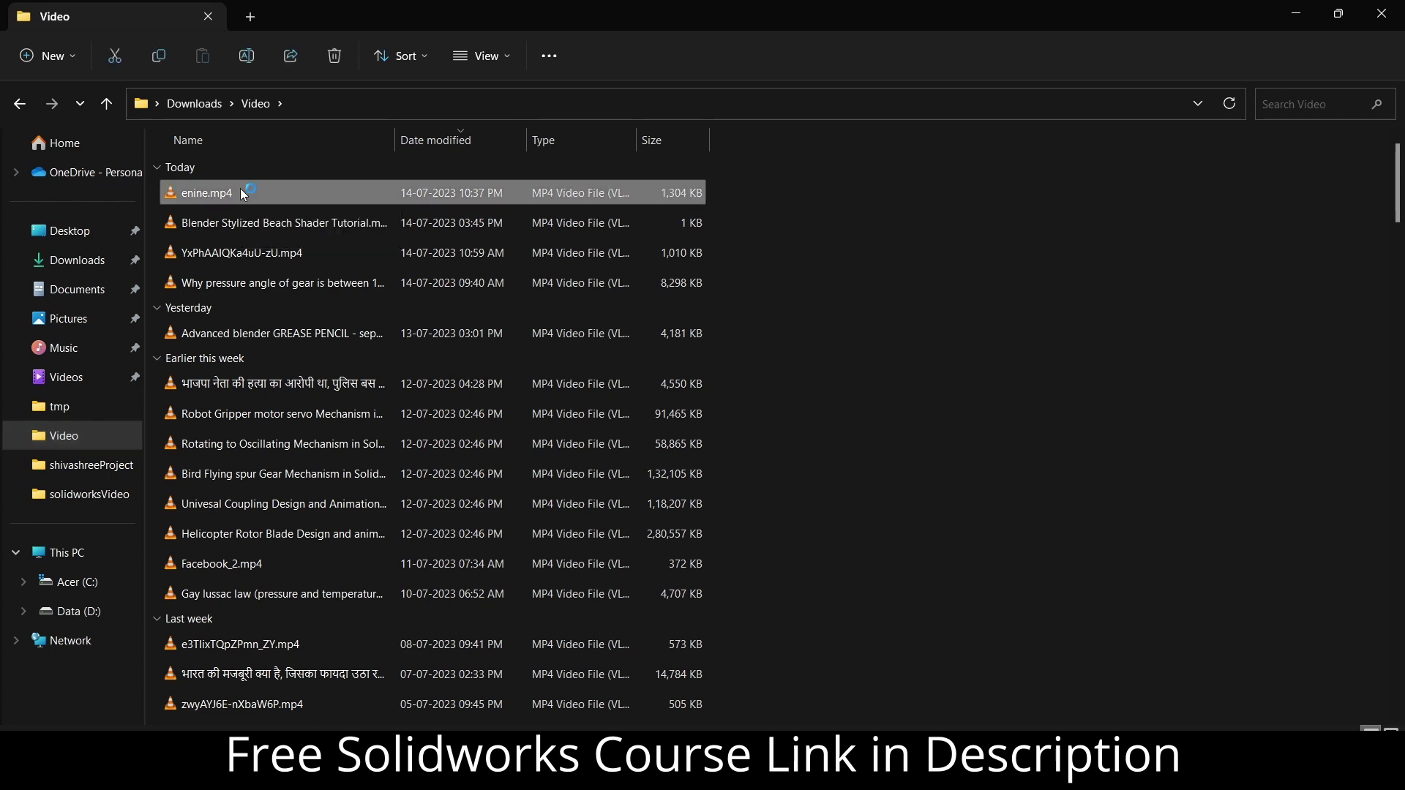